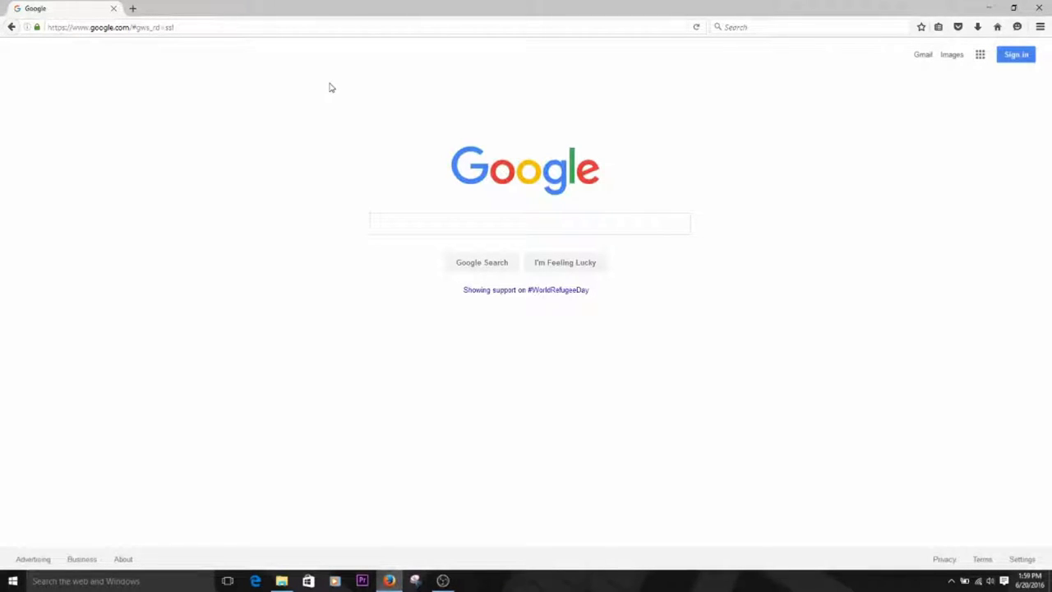
left_click(353, 28)
type("w")
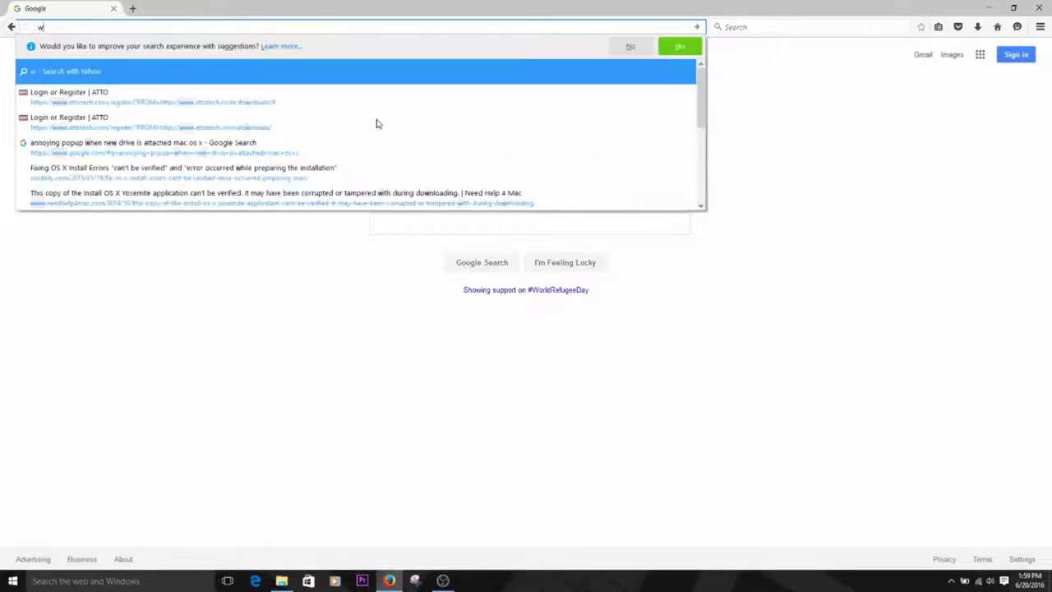
type("wwwatt")
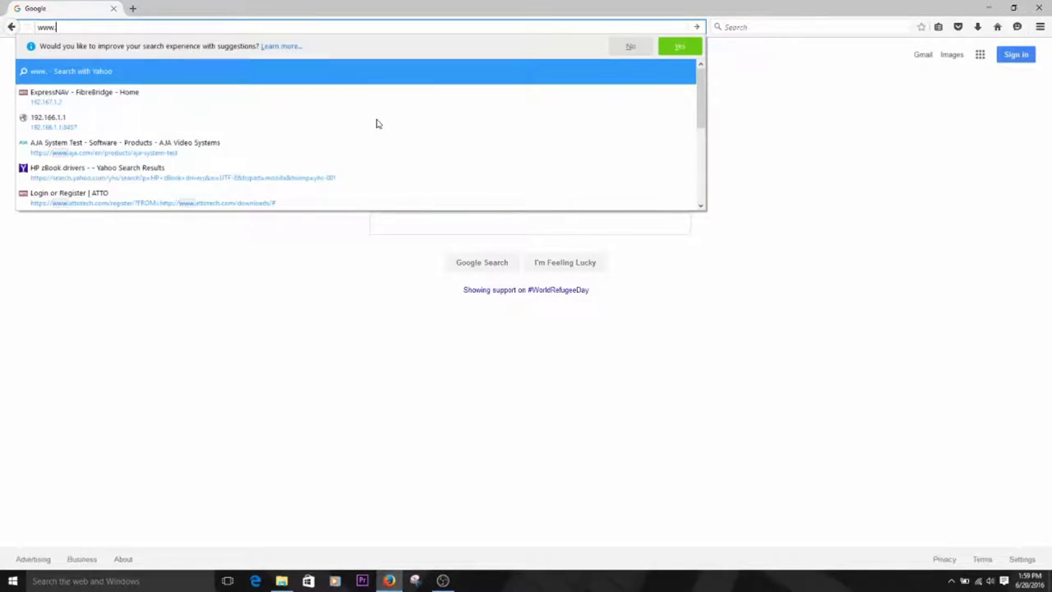
type("otech.com/")
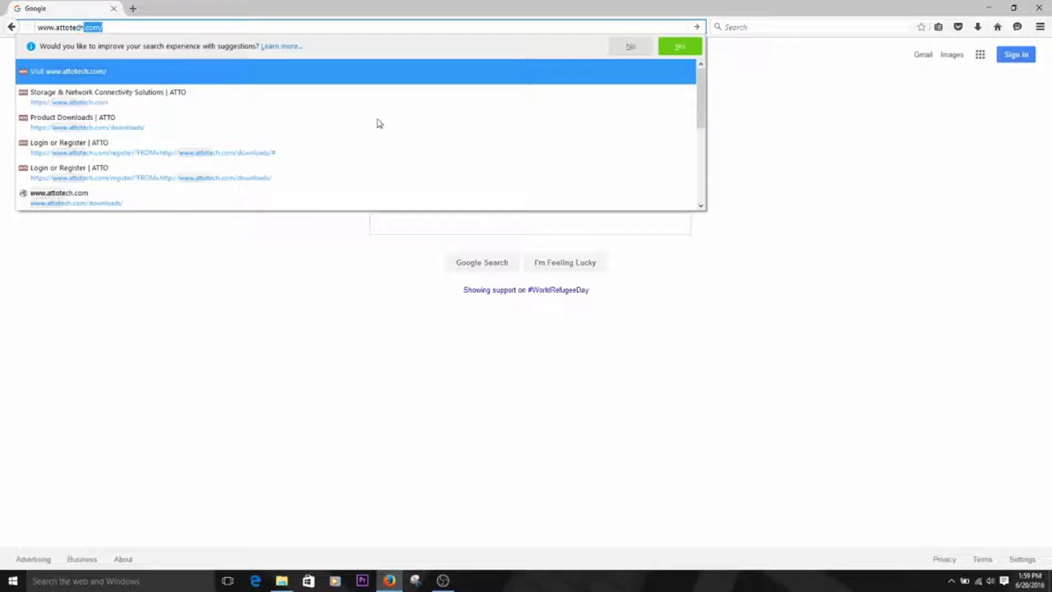
key("Return")
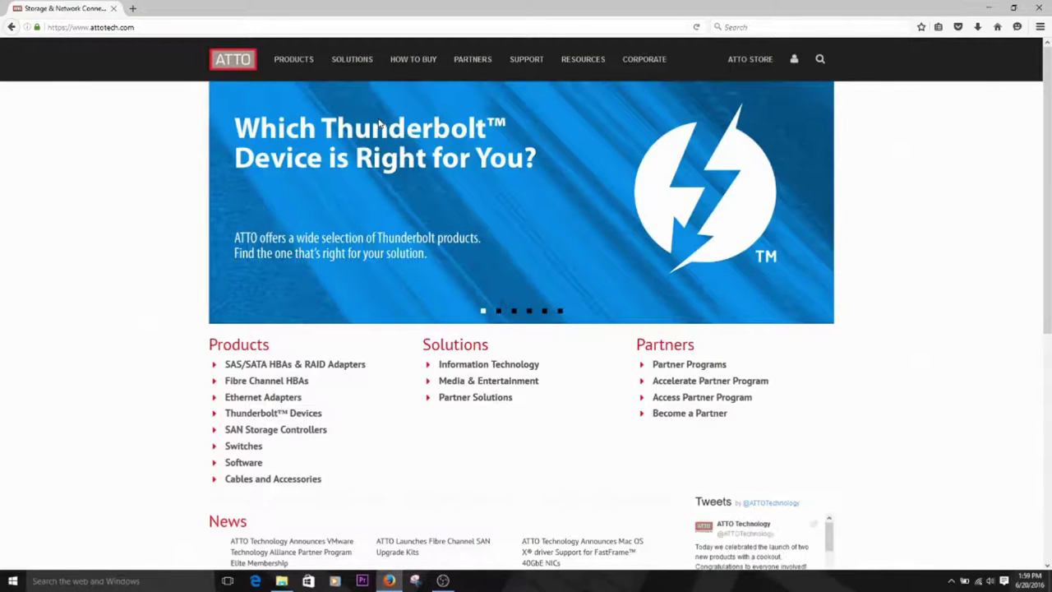
Open SUPPORT > Downloads and log in with an existing ATTO account
mouse_move(283, 76)
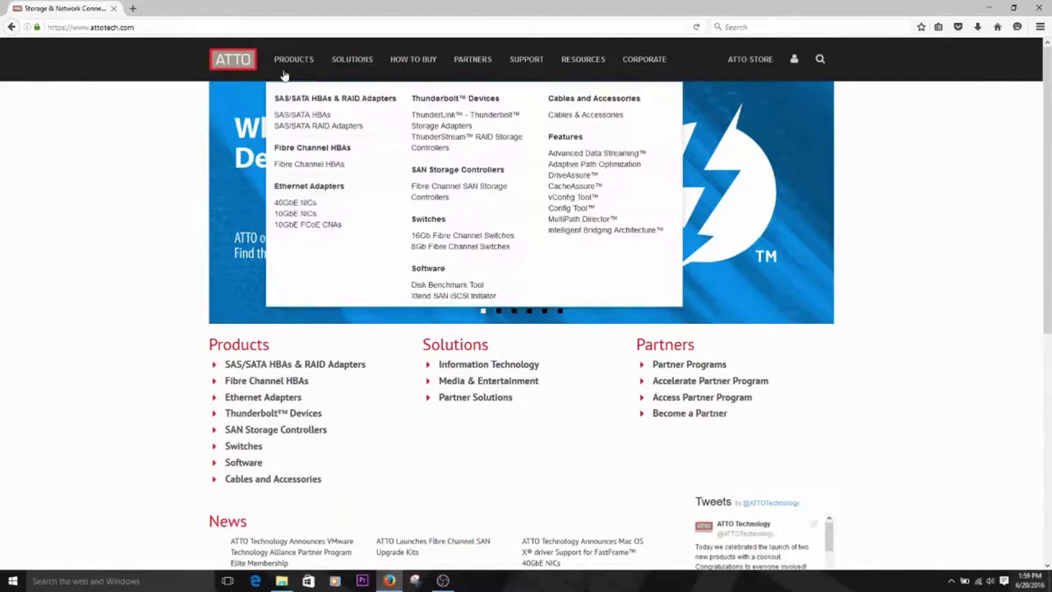
mouse_move(515, 86)
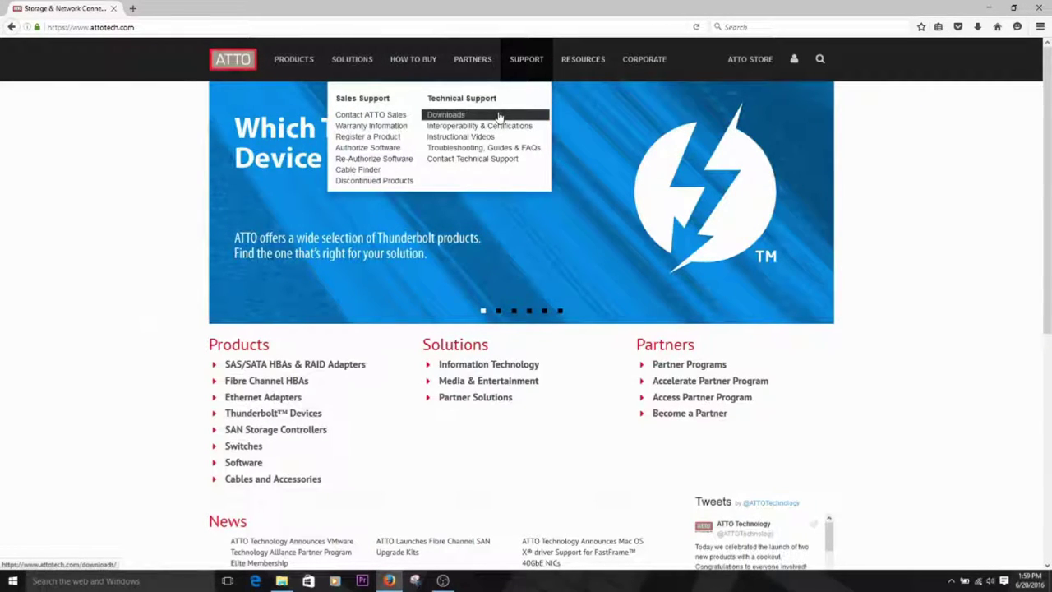
left_click(498, 116)
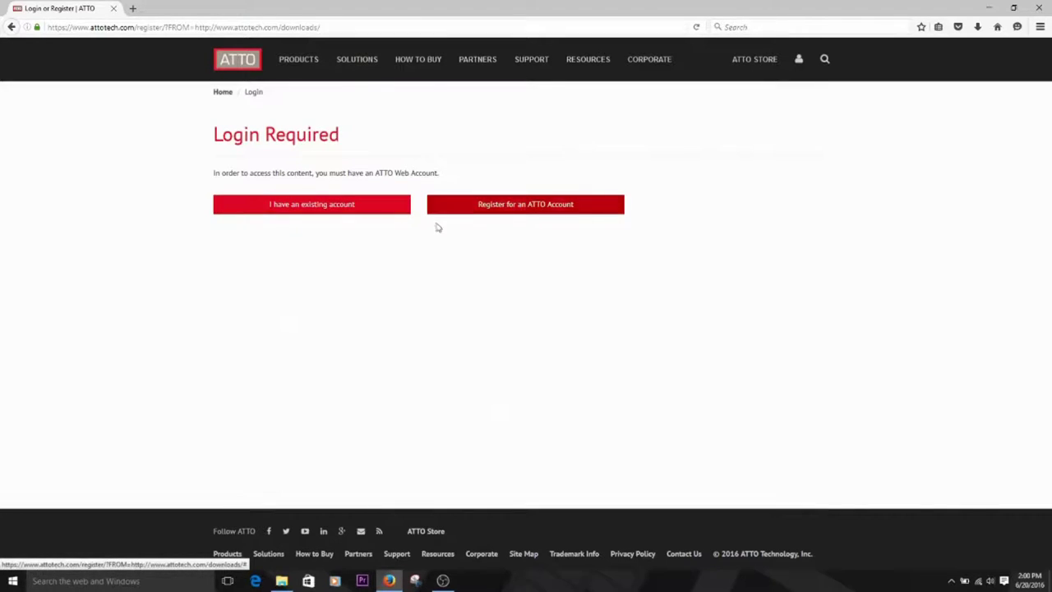
left_click(390, 211)
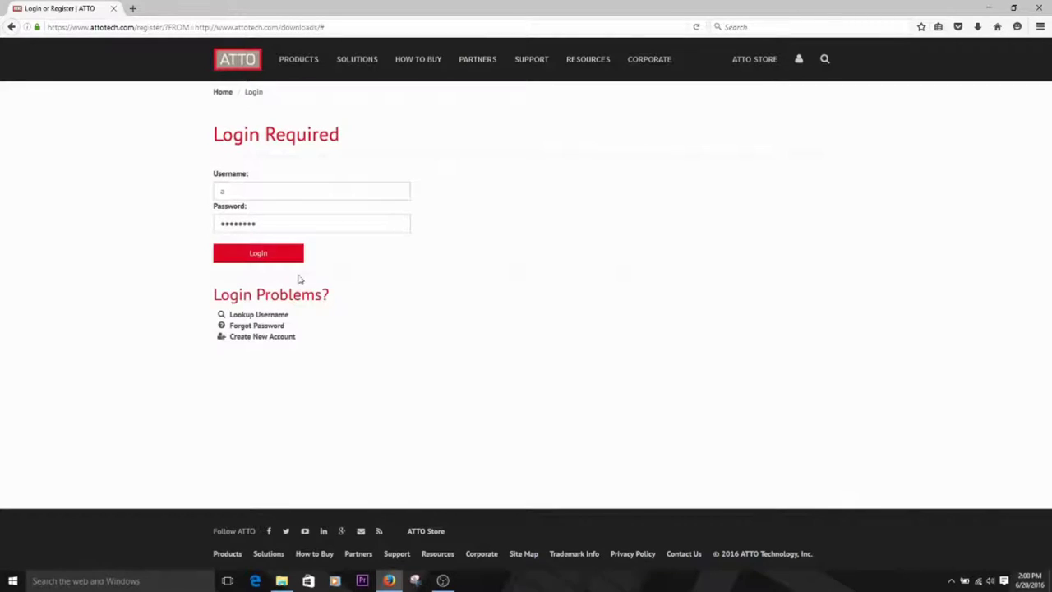
left_click(280, 260)
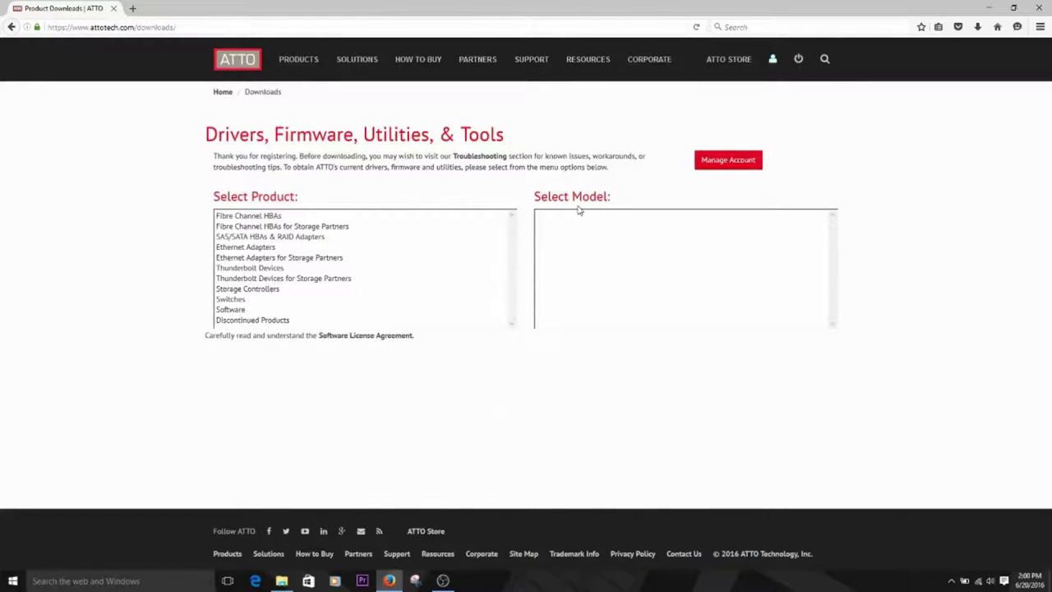
Browse the product categories, then choose Thunderbolt Devices > ThunderLink SH 2068 Devices
left_click(287, 271)
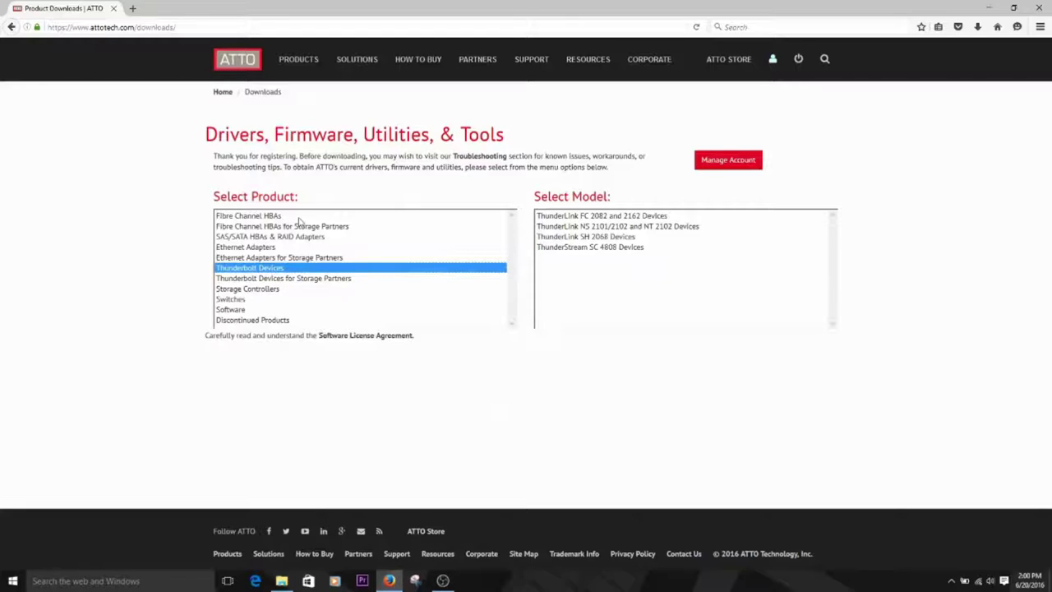
left_click(422, 217)
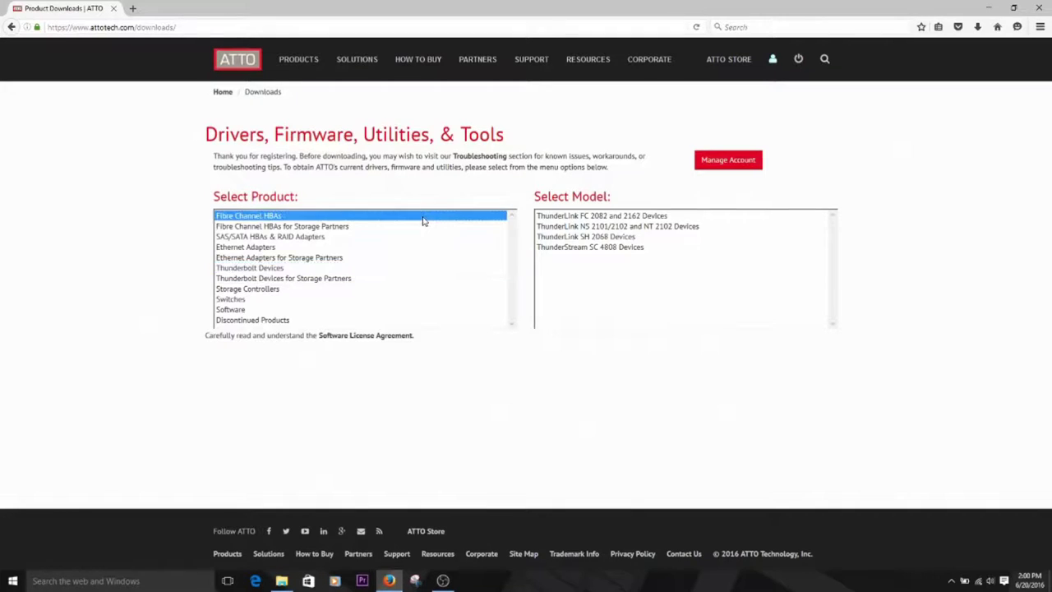
left_click(408, 237)
left_click(411, 248)
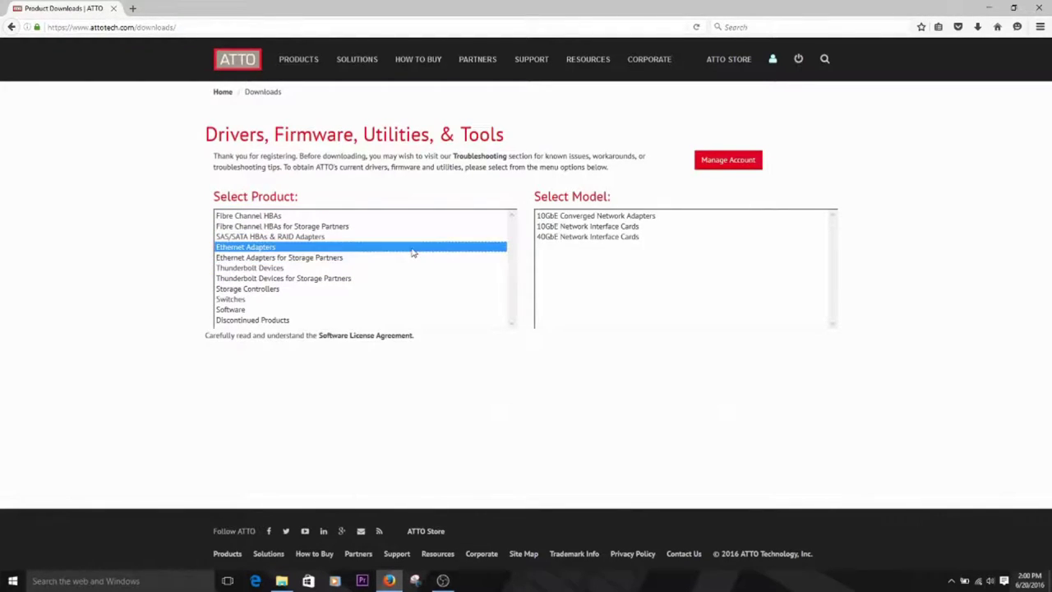
left_click(251, 311)
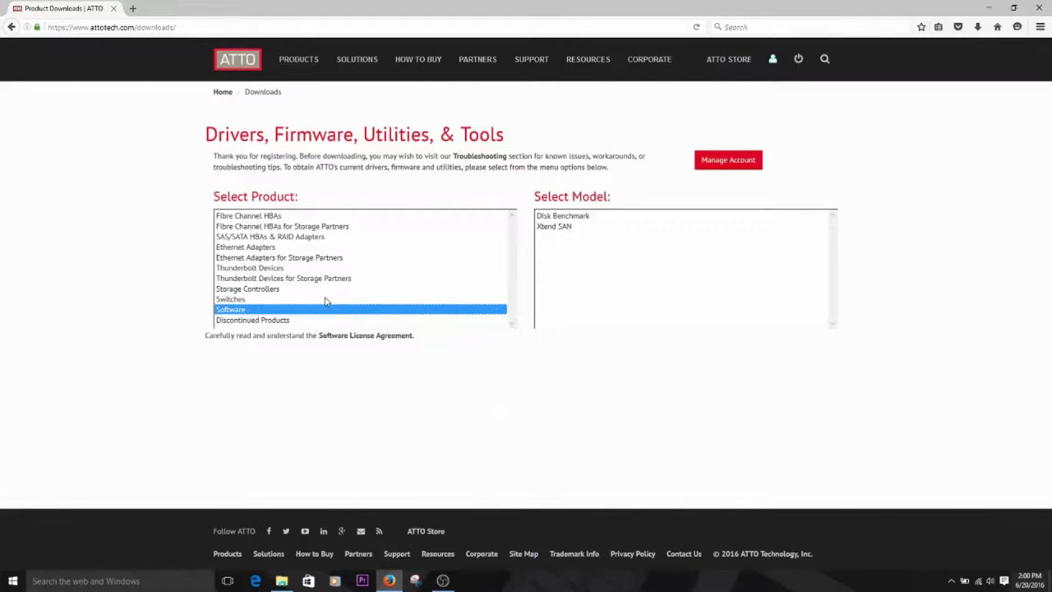
left_click(288, 269)
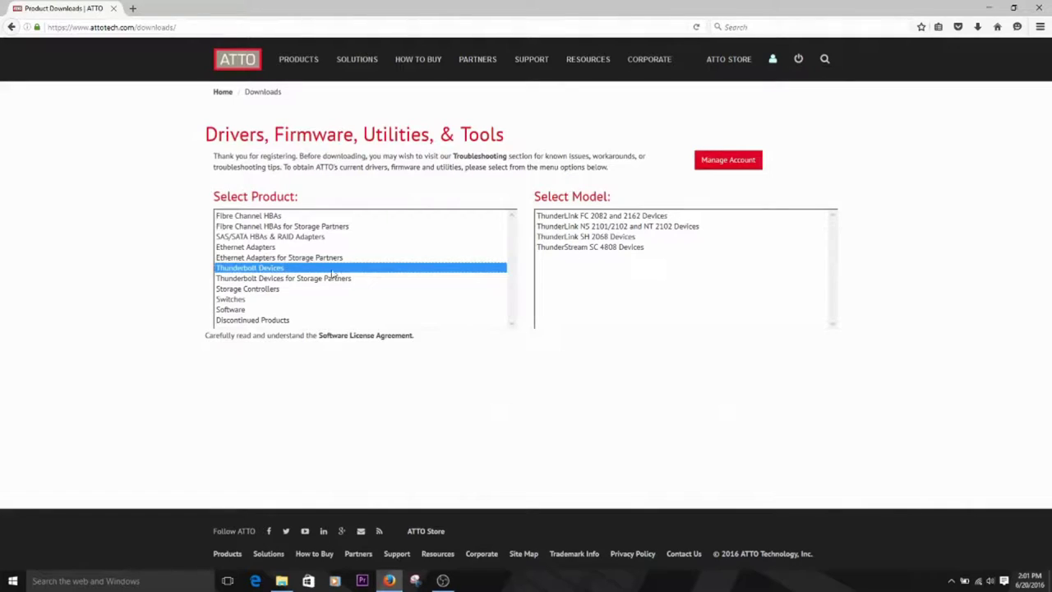
left_click(602, 237)
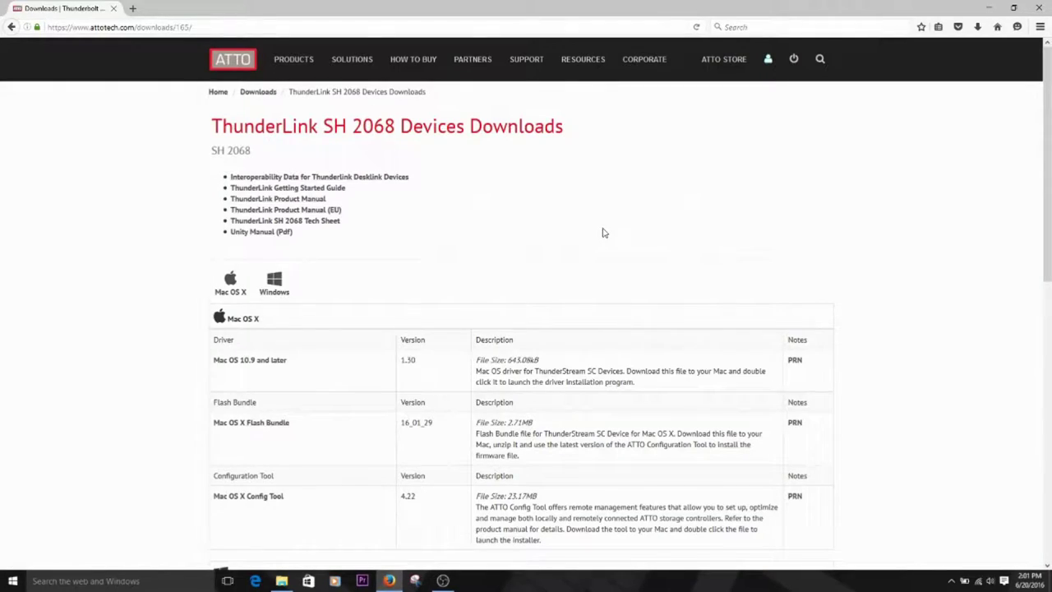
Save the Windows 10, 8.1, 8, 7 driver version 1.15 (win_drv_tlsashba_115.exe)
left_click(276, 286)
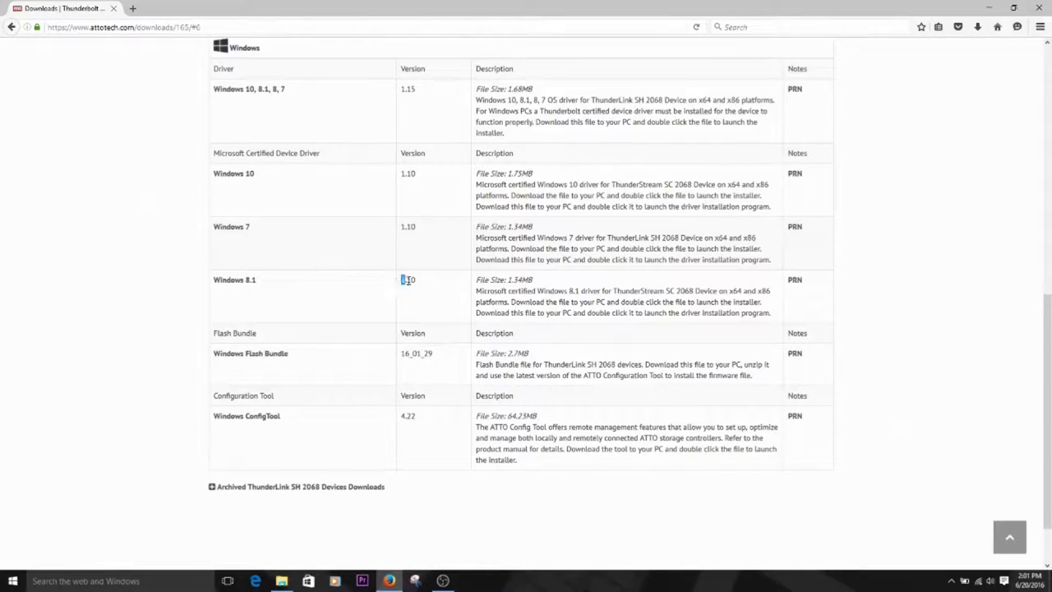
left_click_drag(400, 280, 420, 284)
left_click(427, 112)
left_click(276, 97)
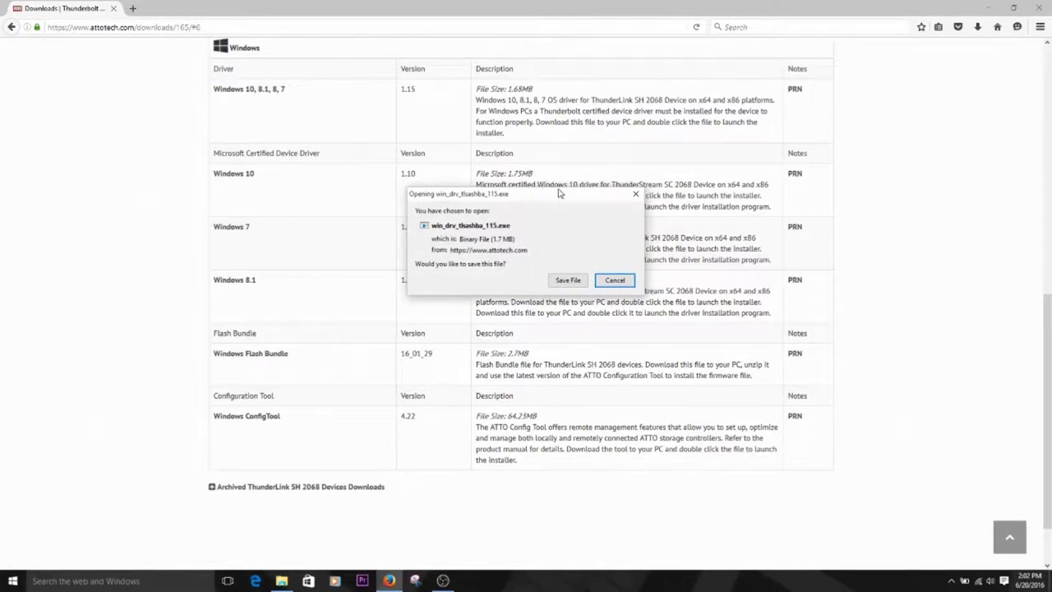
left_click(551, 231)
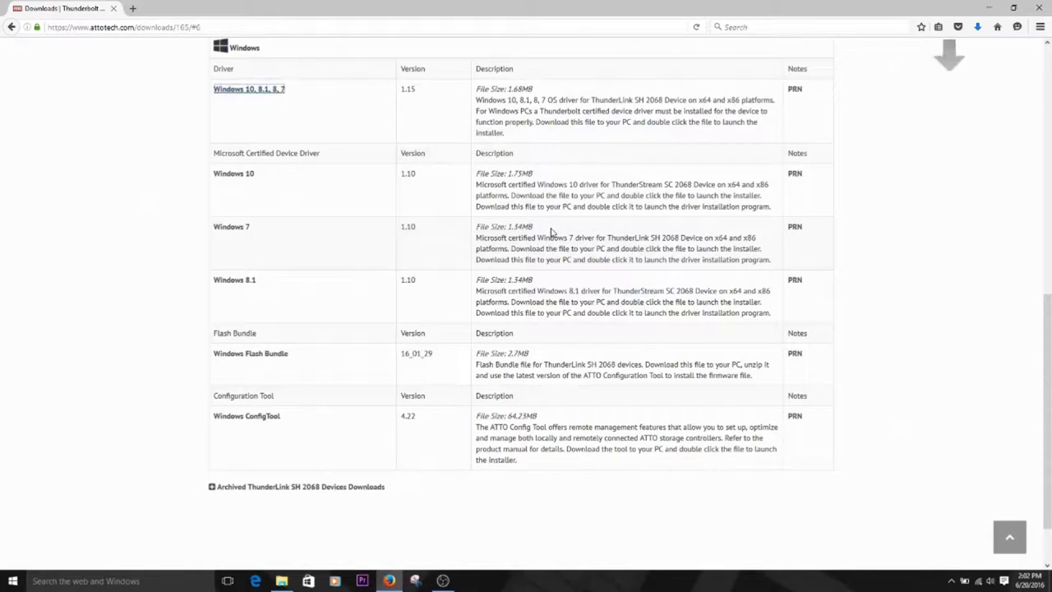
Run win_drv_tlsashba_115(5).exe from the Downloads panel and expand SmartScreen's More info
left_click(977, 27)
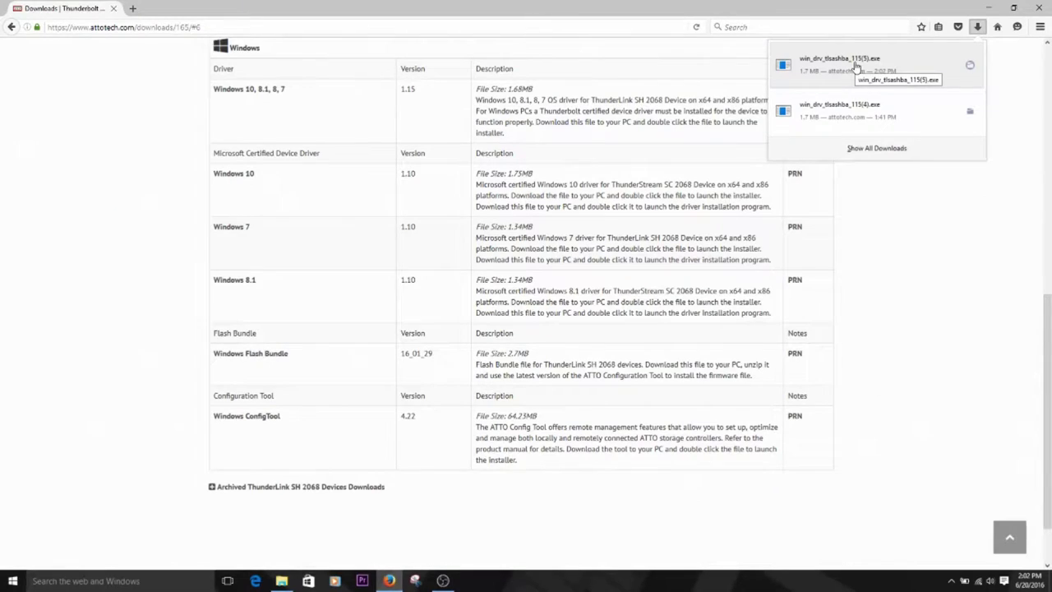
left_click(855, 64)
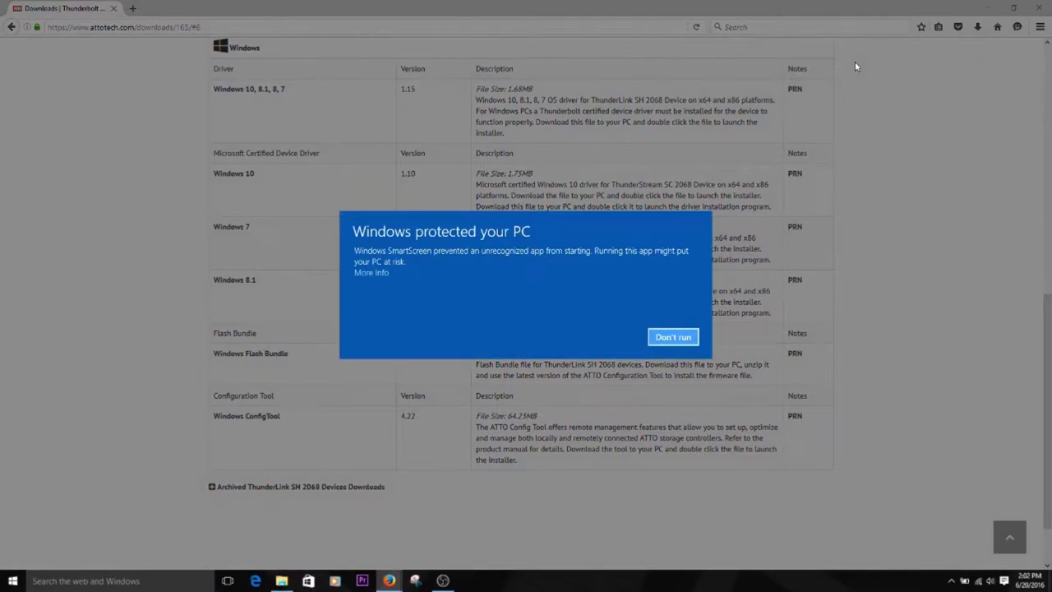
left_click(386, 273)
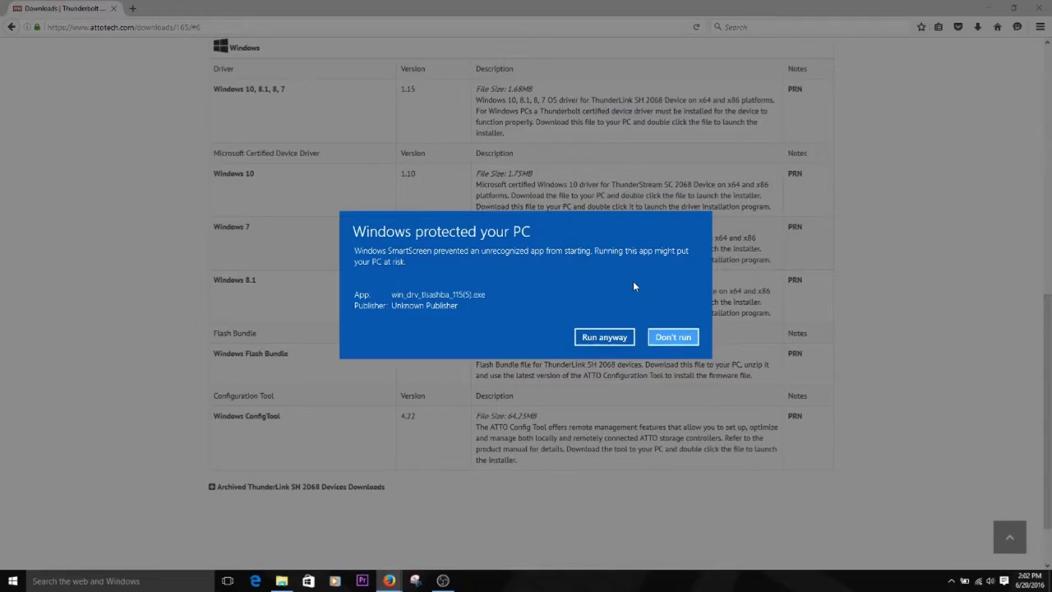
Run the driver anyway past SmartScreen and select the Self Extractor's unzip folder path
left_click(604, 337)
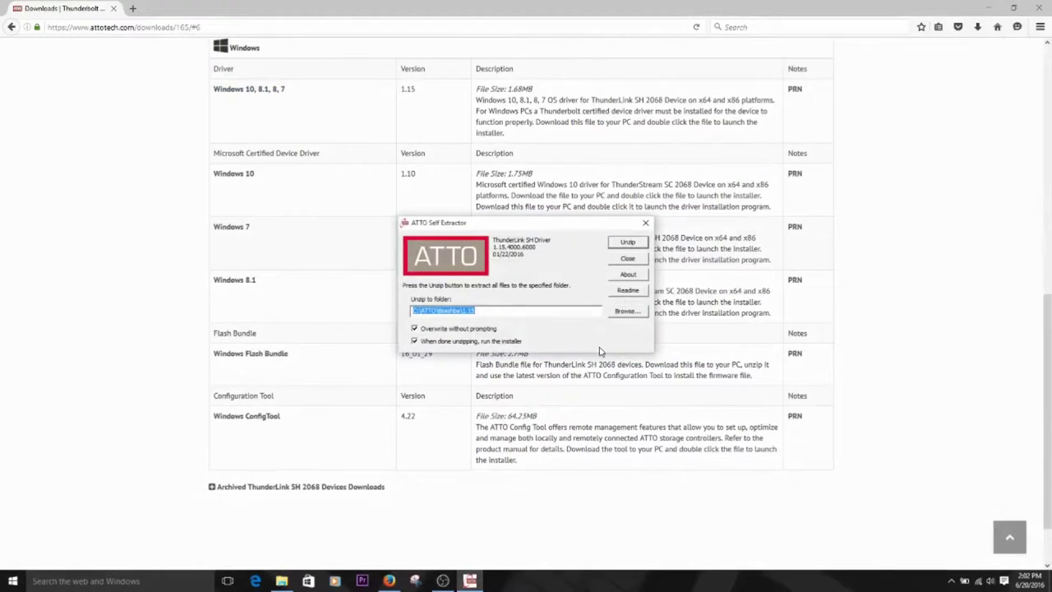
left_click(533, 313)
left_click_drag(545, 311, 400, 297)
Unzip the 30 driver files and install Storport Driver 1.15
left_click(630, 245)
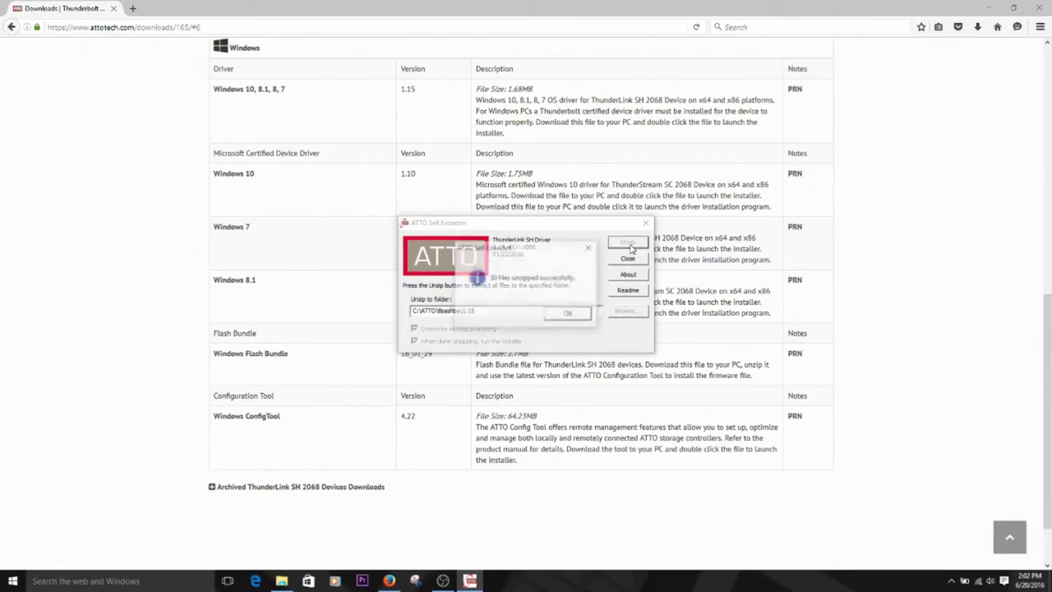
left_click(566, 314)
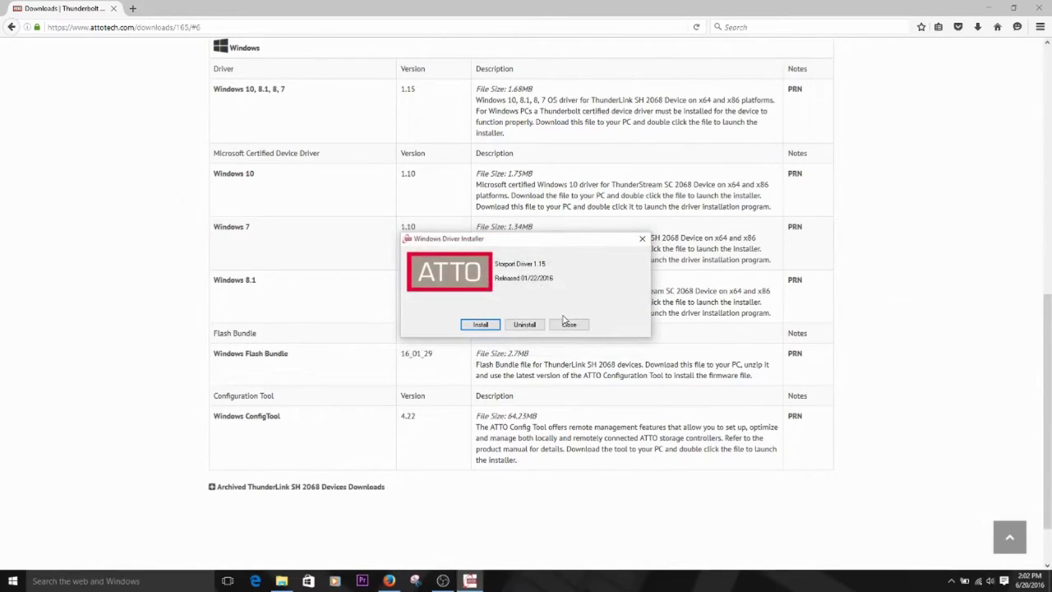
left_click(481, 325)
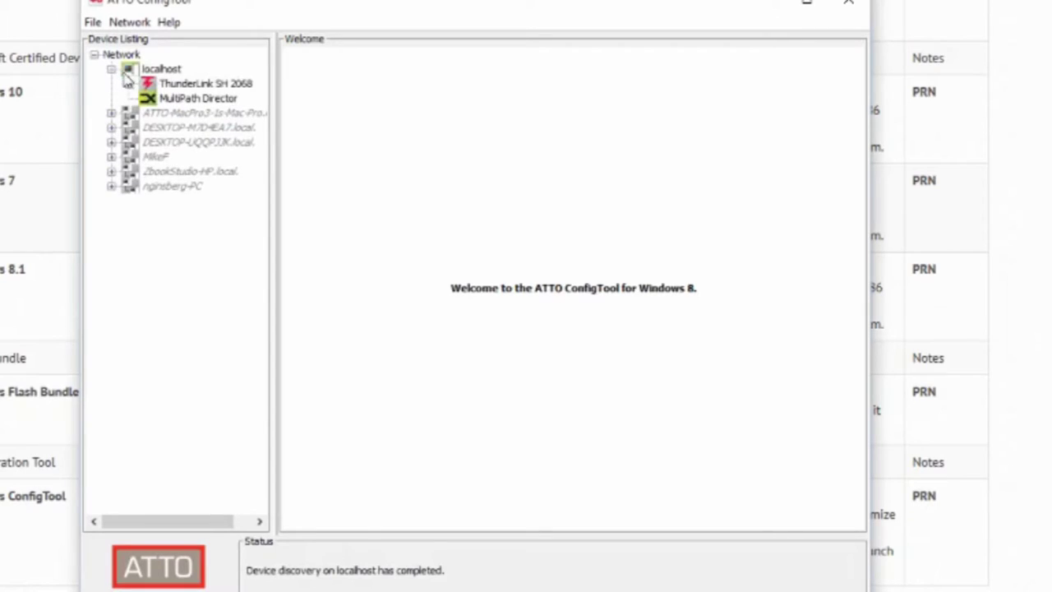
Expand and select ThunderLink SH 2068 under localhost to confirm tlsash.sys driver version 1.15
left_click(129, 85)
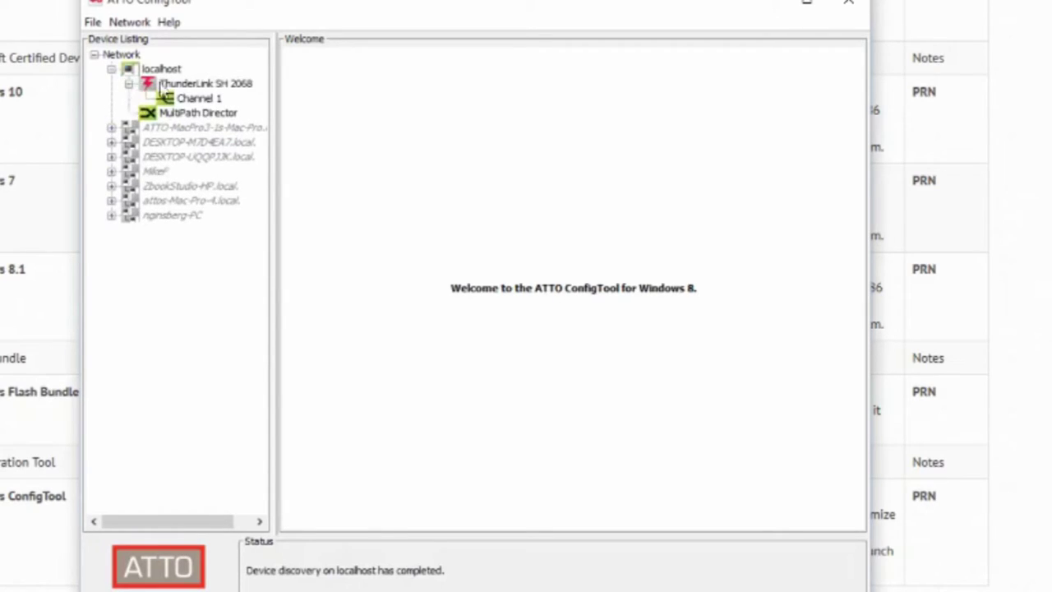
left_click(183, 85)
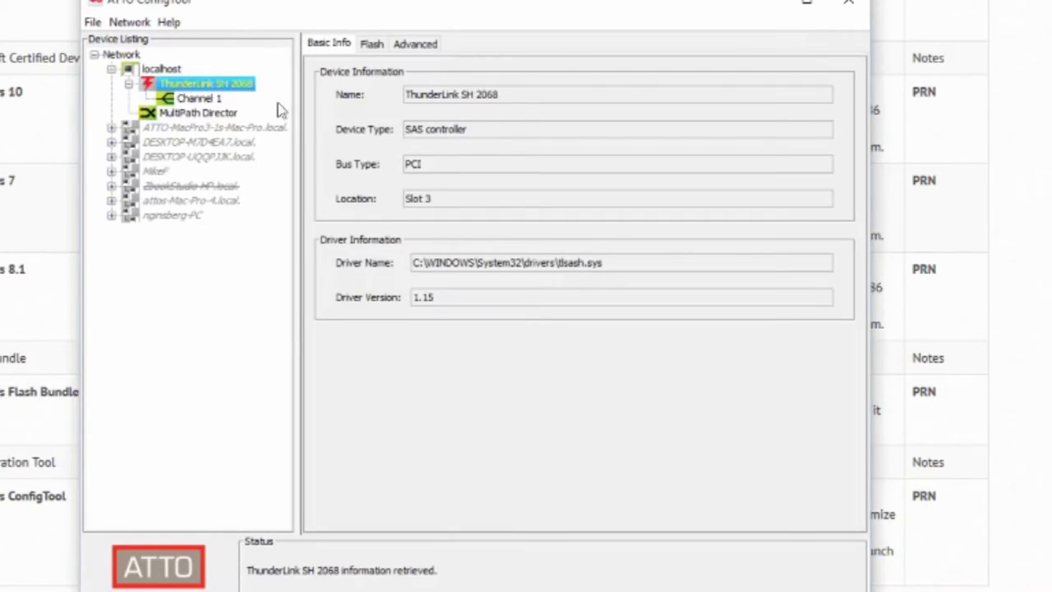
left_click_drag(436, 301, 415, 301)
left_click(444, 301)
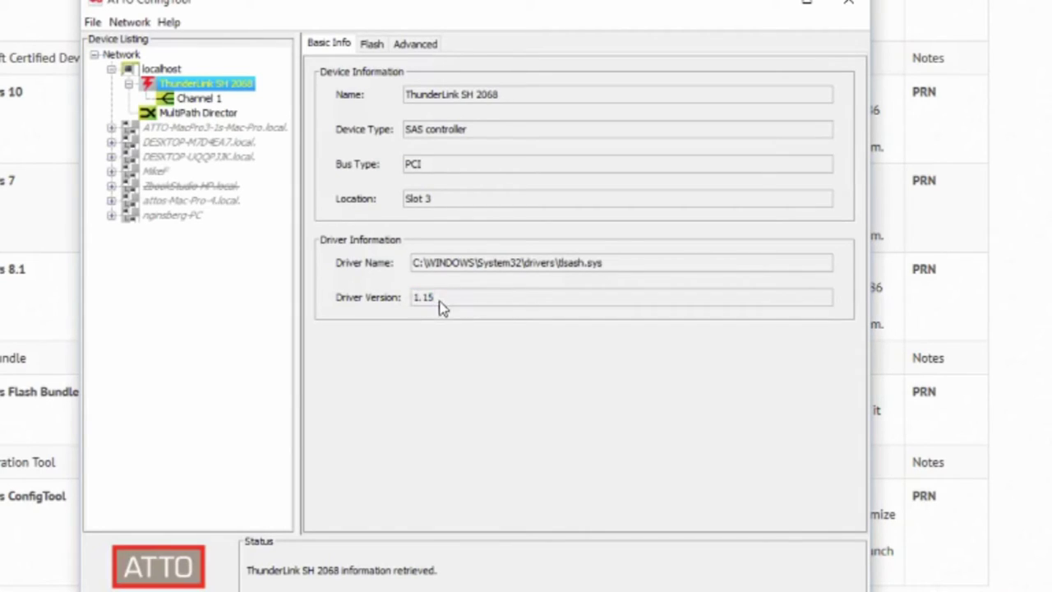